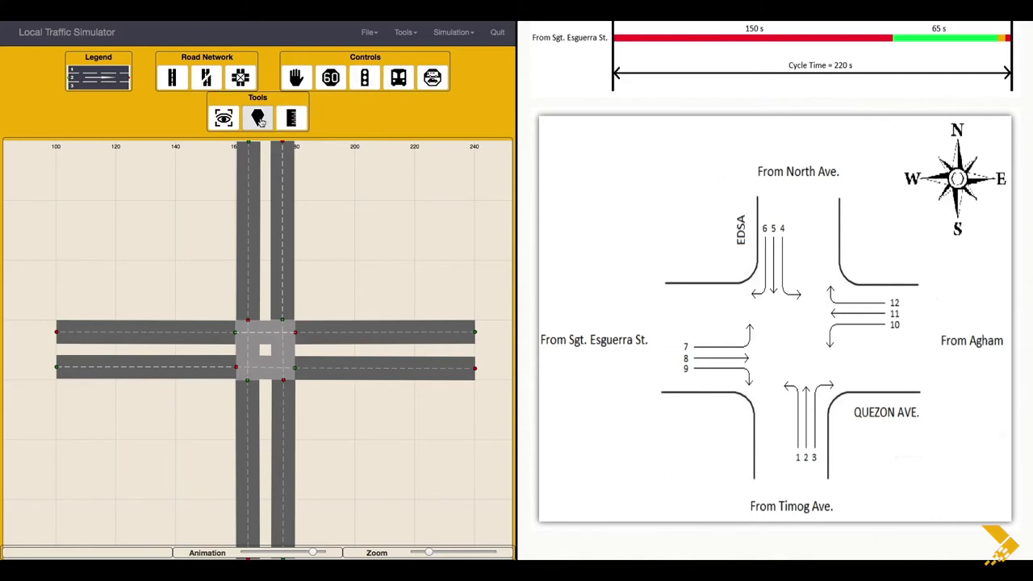
# Add landmark labels 'North Ave.' above the intersection and 'Agham' to its right.
pyautogui.click(259, 120)
pyautogui.click(310, 161)
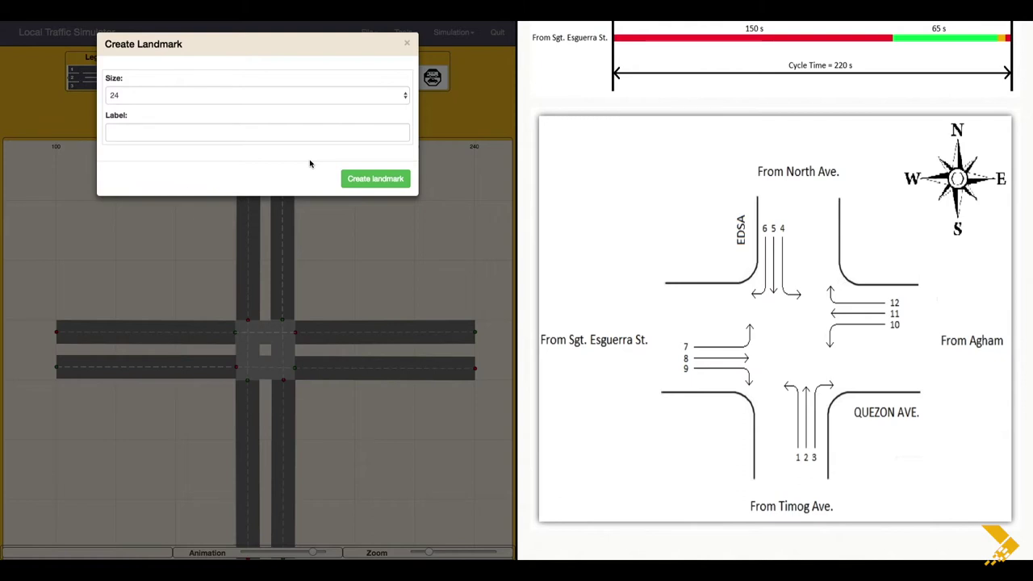
pyautogui.write('North Ave.')
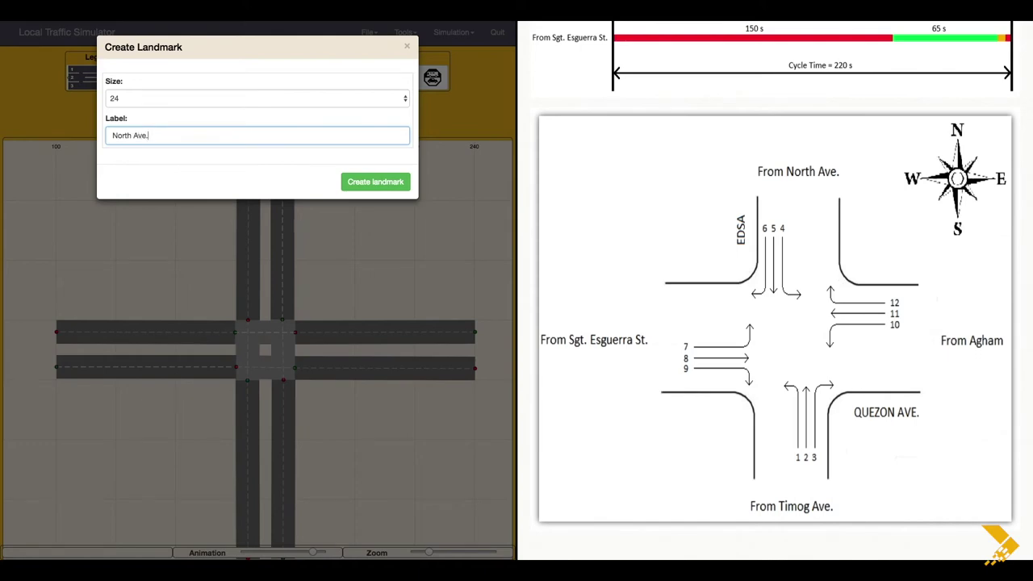
pyautogui.click(375, 181)
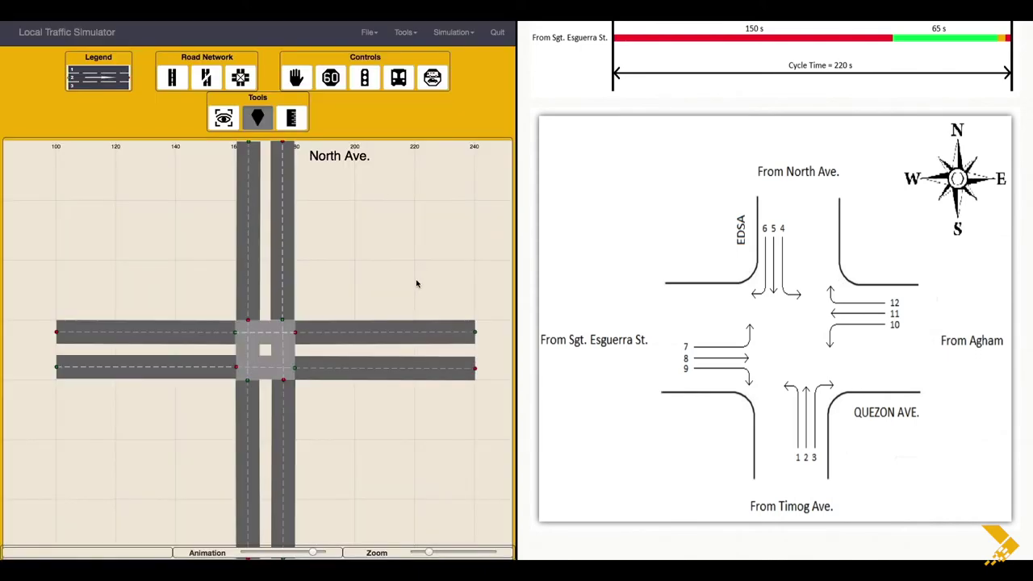
pyautogui.click(418, 372)
pyautogui.write('Agham')
pyautogui.click(376, 182)
# Add landmark labels 'Timog Ave.' below the intersection and 'Sgt. Esguerra St.' to its left.
pyautogui.scroll(-2, 314, 461)
pyautogui.click(312, 465)
pyautogui.write('Timog Ave.')
pyautogui.click(363, 181)
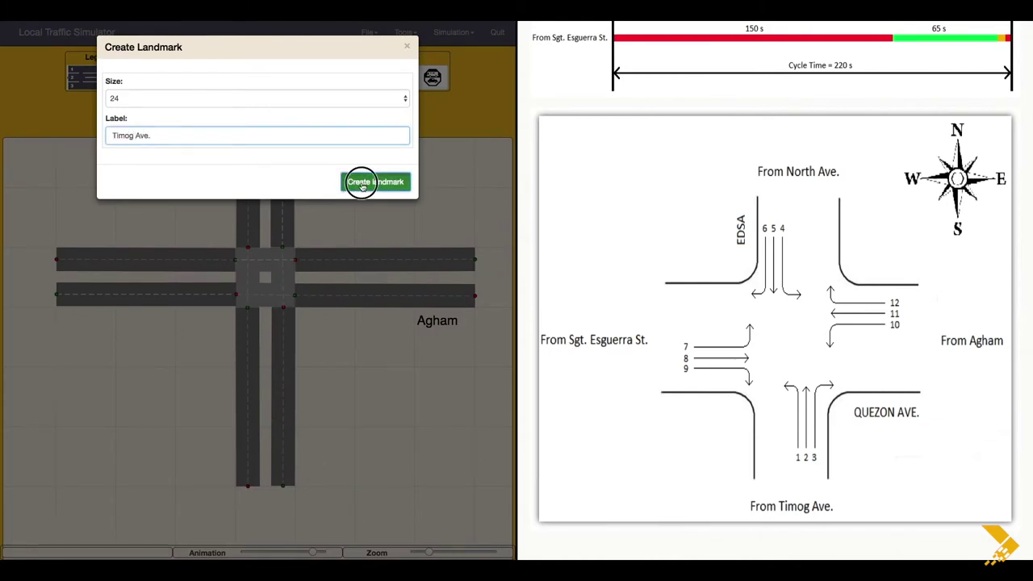
pyautogui.hscroll(-3, 121, 345)
pyautogui.click(142, 335)
pyautogui.write('Sg')
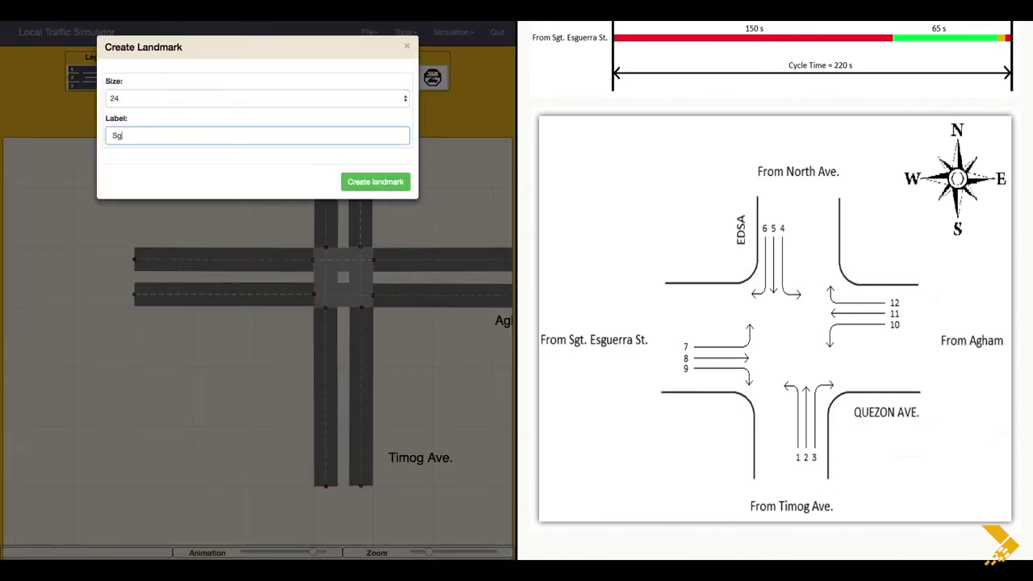
pyautogui.write('t. Esguerra St.')
pyautogui.click(375, 182)
pyautogui.hscroll(3, 242, 236)
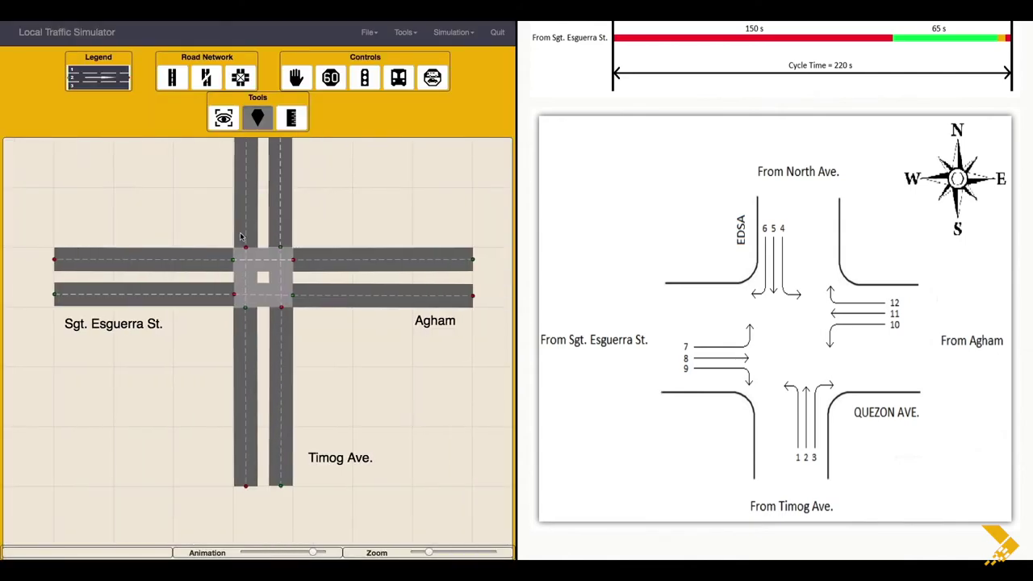
pyautogui.scroll(2, 241, 236)
pyautogui.scroll(1, 240, 237)
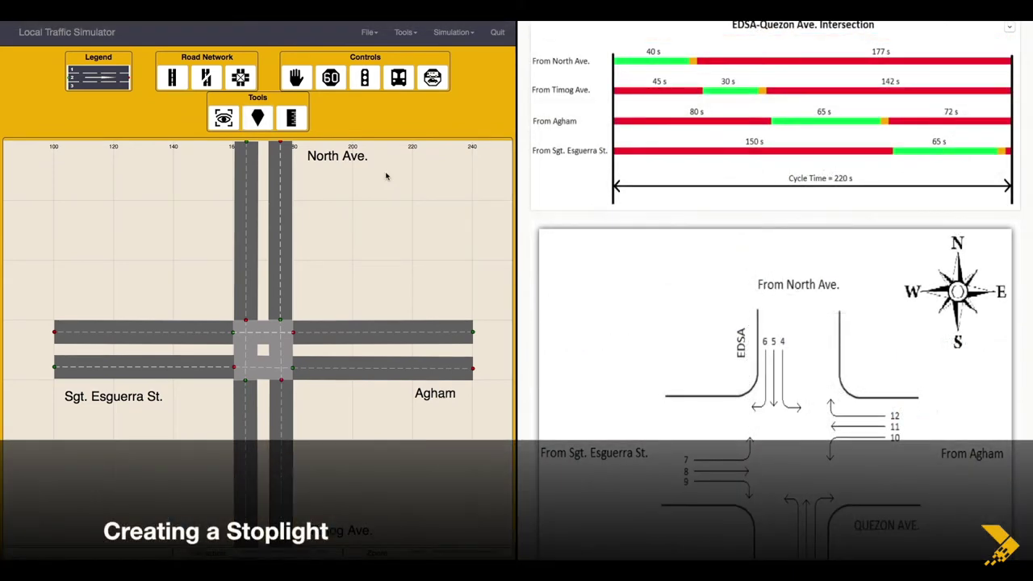
# Place a stoplight at the North Ave. stop line: red 177, green 40, yellow 3, start 0.
pyautogui.click(365, 78)
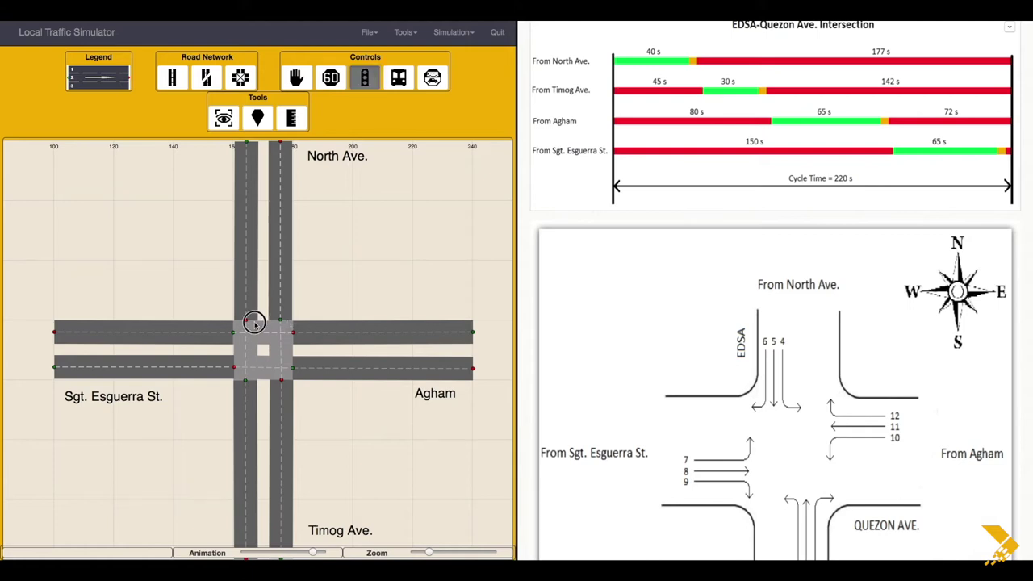
pyautogui.click(254, 323)
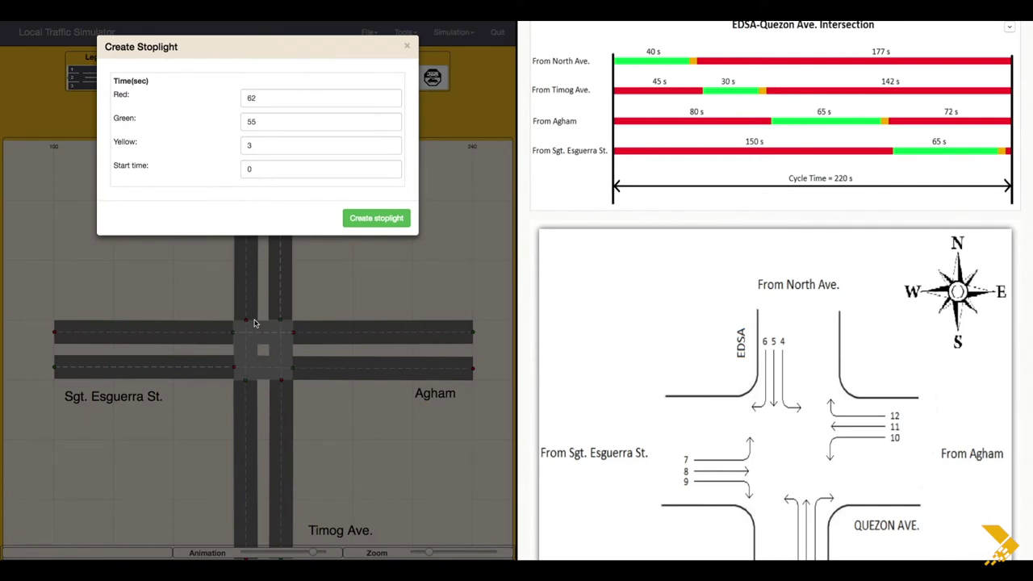
pyautogui.click(303, 98)
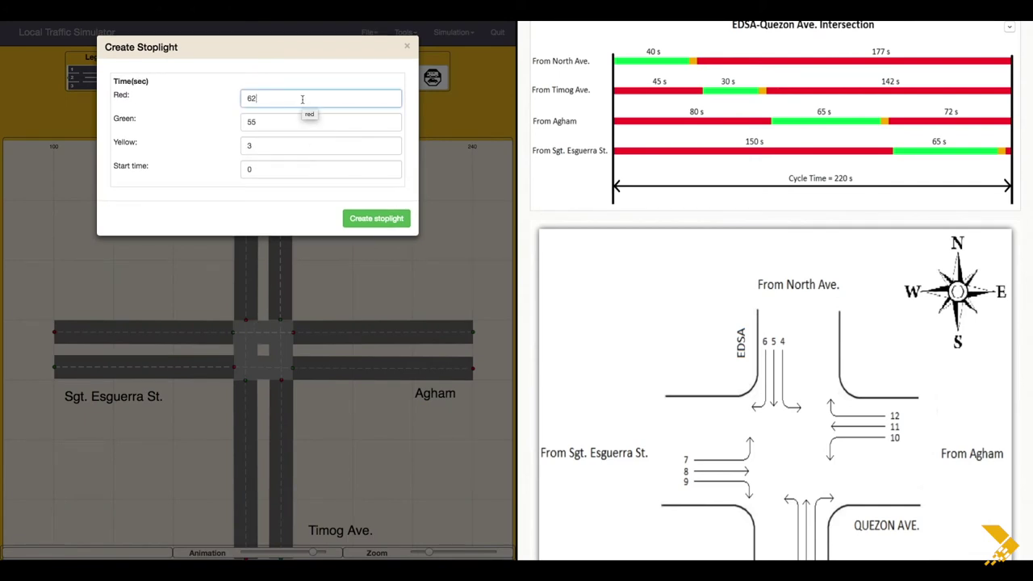
pyautogui.press('BackSpace')
pyautogui.press('BackSpace')
pyautogui.press('Tab')
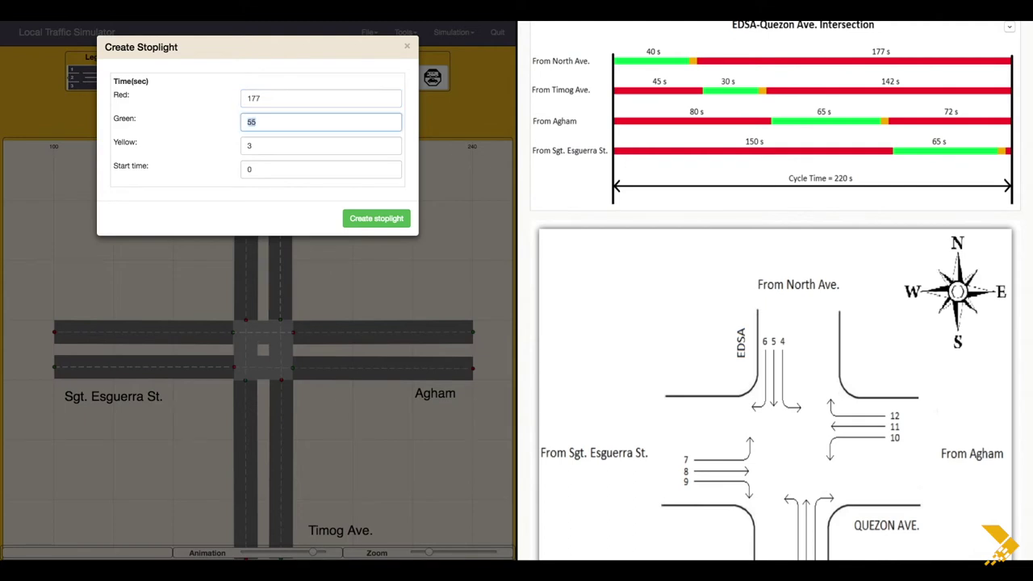
pyautogui.write('40')
pyautogui.write('3')
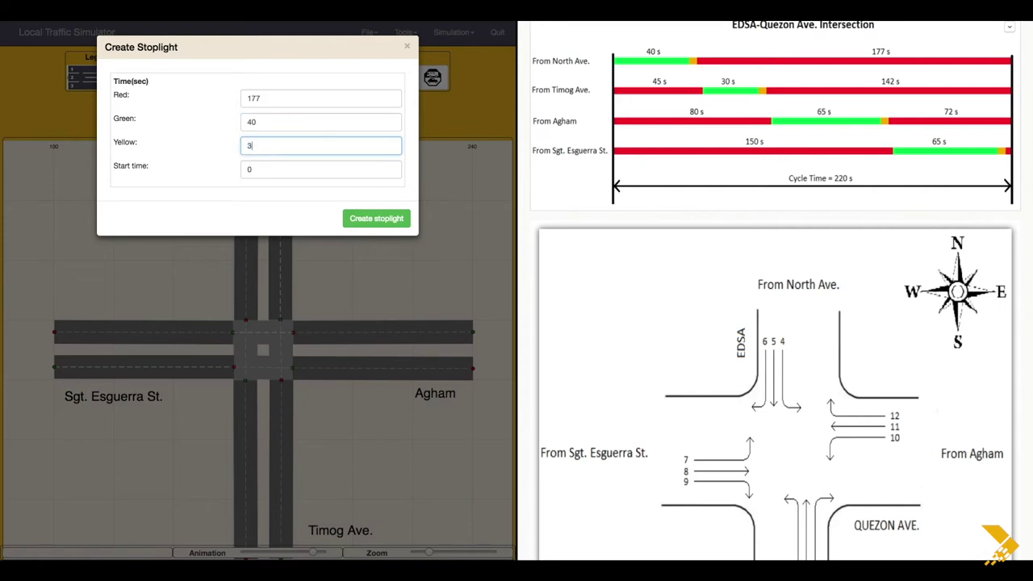
pyautogui.press('Tab')
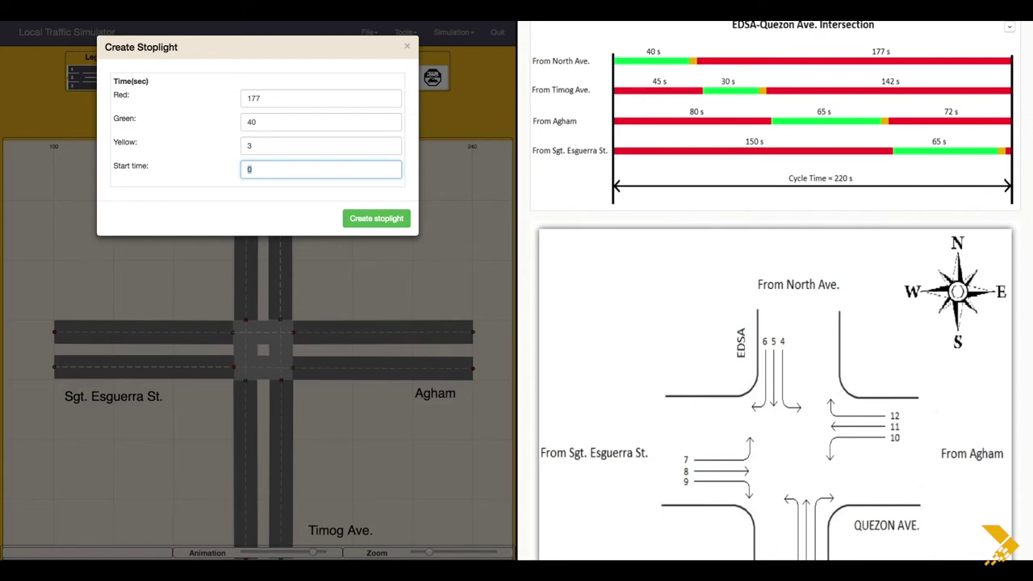
pyautogui.write('0')
pyautogui.click(378, 219)
# Add a stoplight on another approach with red 177 s and green 40 s.
pyautogui.click(241, 322)
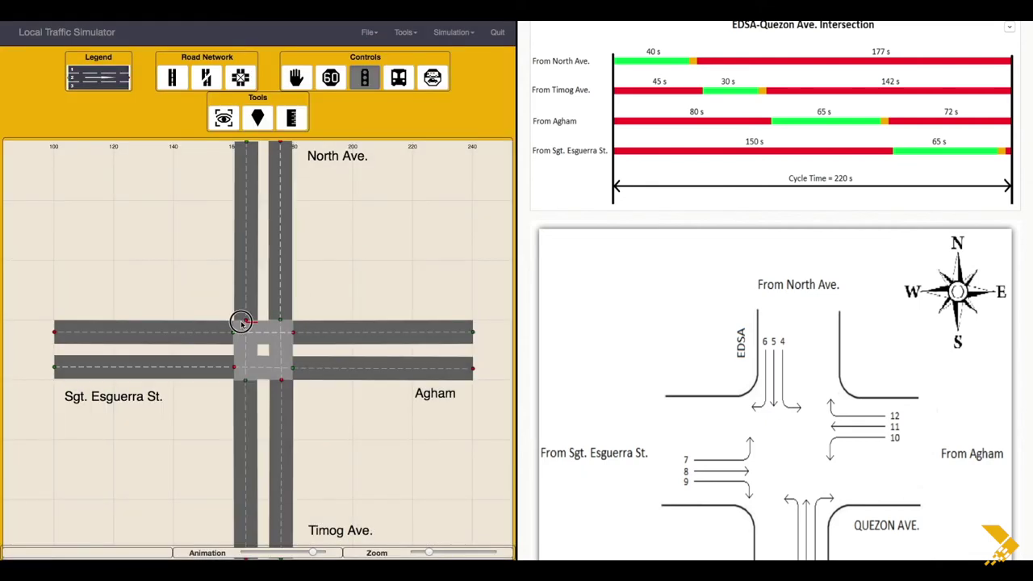
pyautogui.click(241, 322)
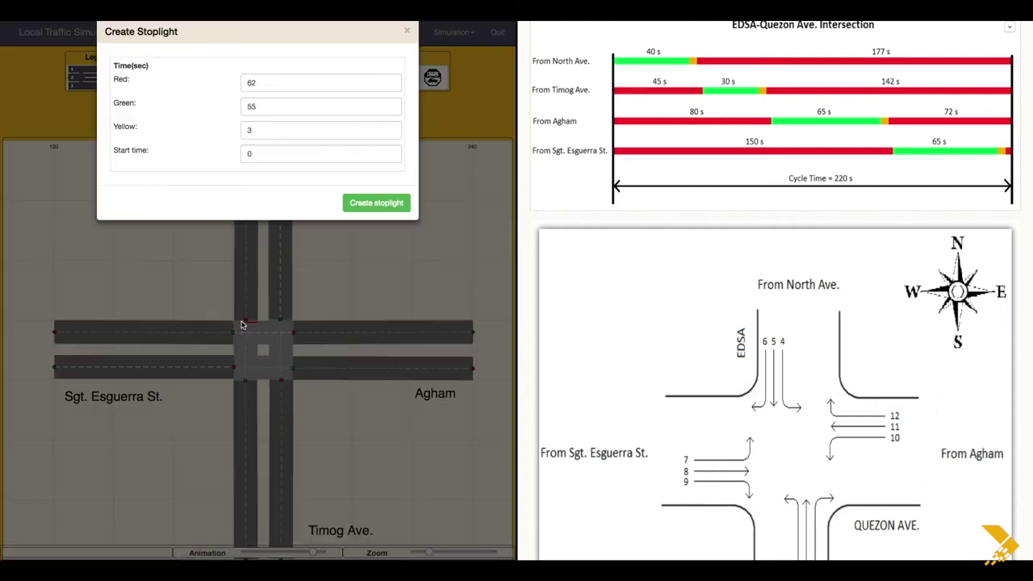
pyautogui.click(299, 99)
pyautogui.moveTo(265, 97); pyautogui.dragTo(230, 100)
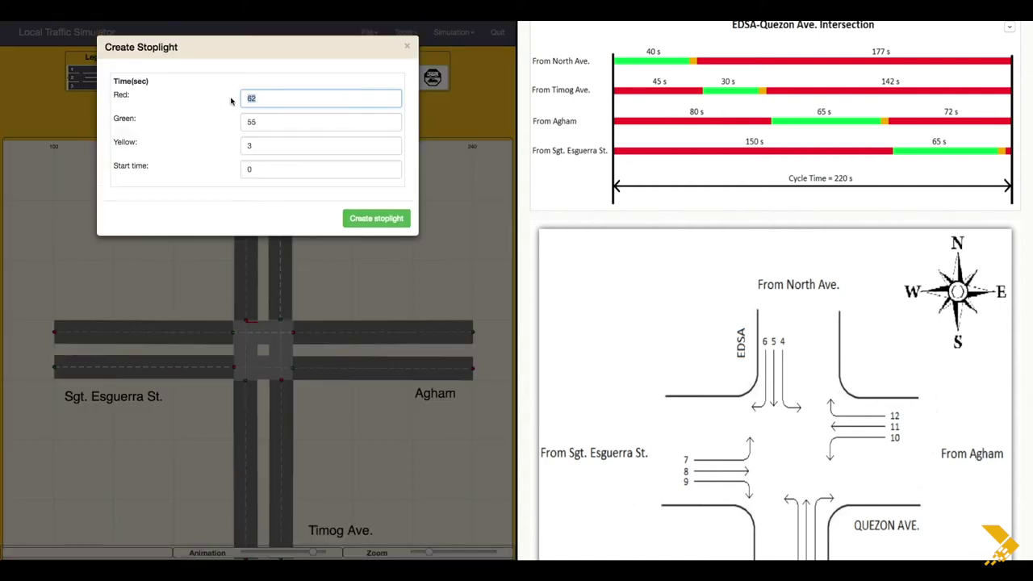
pyautogui.write('177')
pyautogui.press('Tab')
pyautogui.write('40')
pyautogui.press('Tab')
pyautogui.press('Tab')
pyautogui.press('Tab')
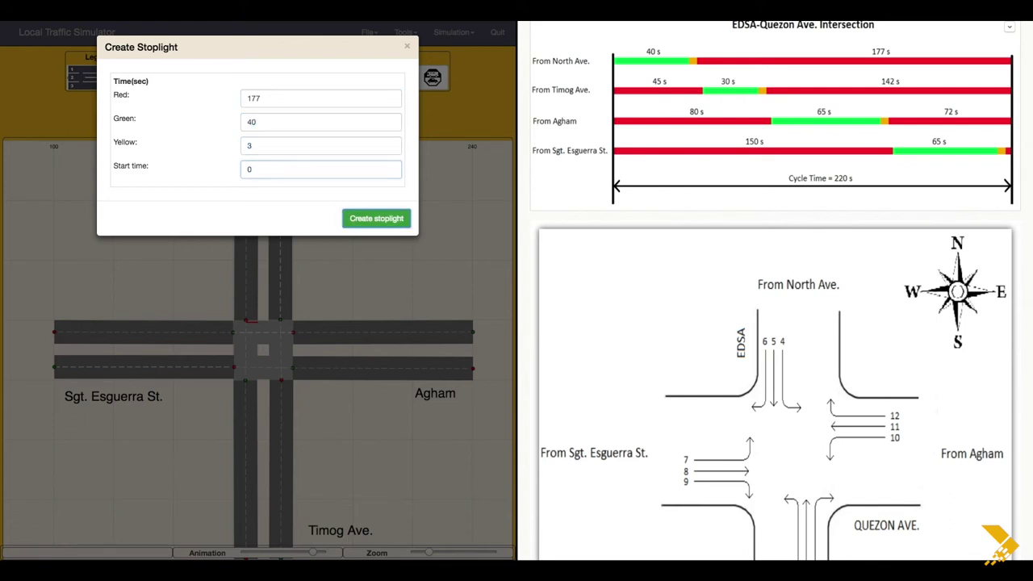
pyautogui.press('Return')
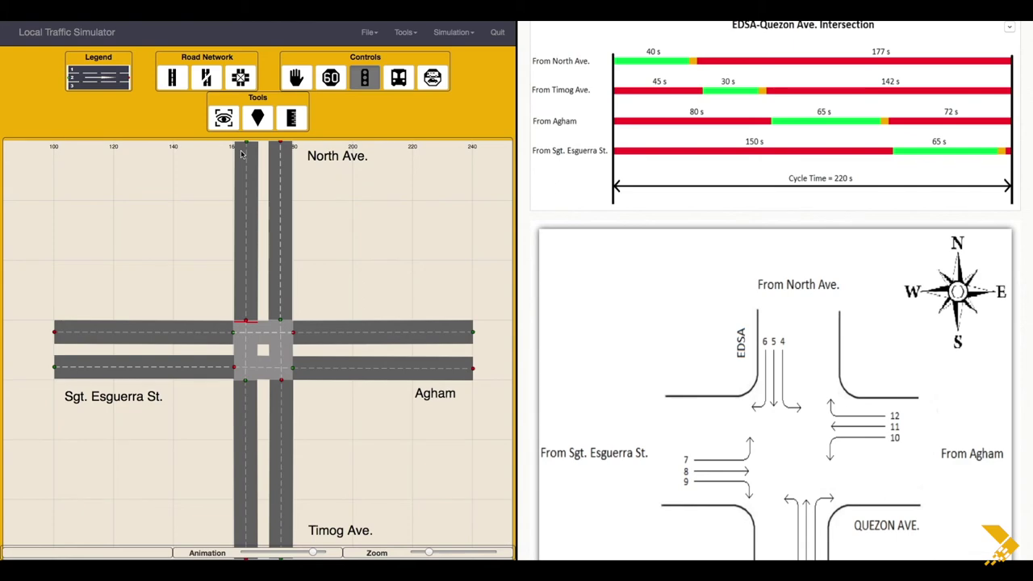
# Add stoplights on the two remaining approaches, one with a start time of 80.
pyautogui.click(270, 387)
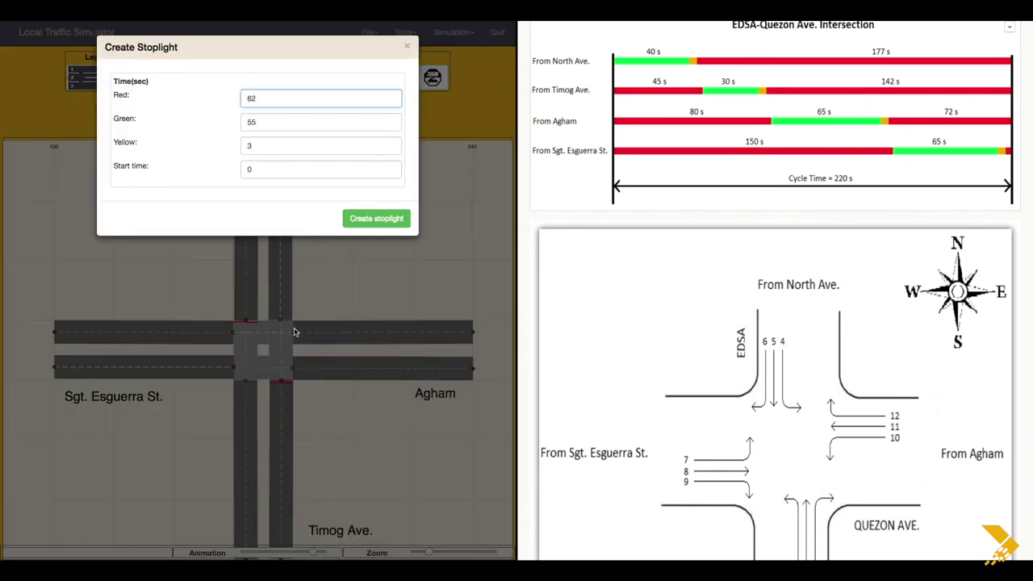
pyautogui.press('Tab')
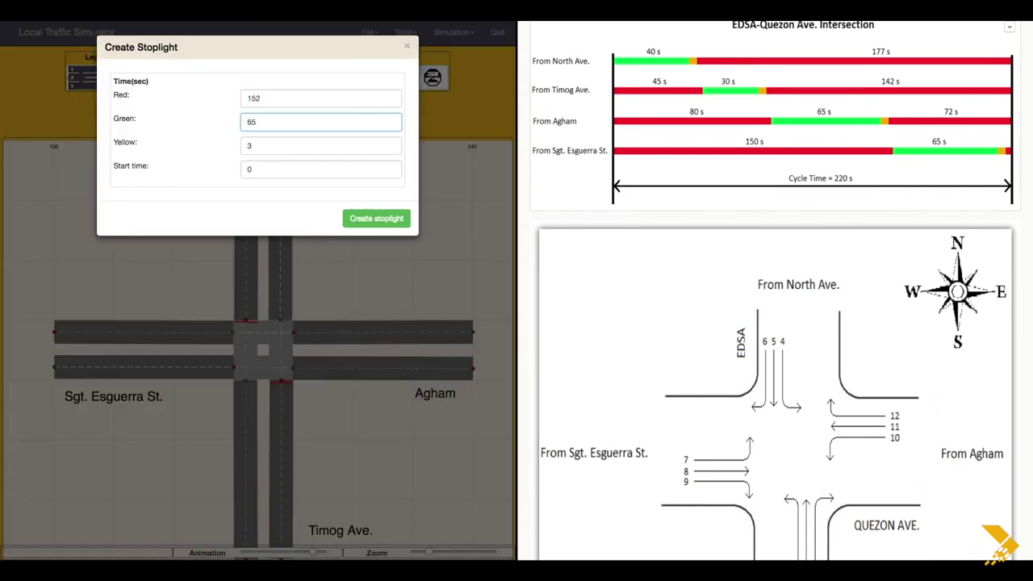
pyautogui.press('Tab')
pyautogui.press('Tab')
pyautogui.write('80')
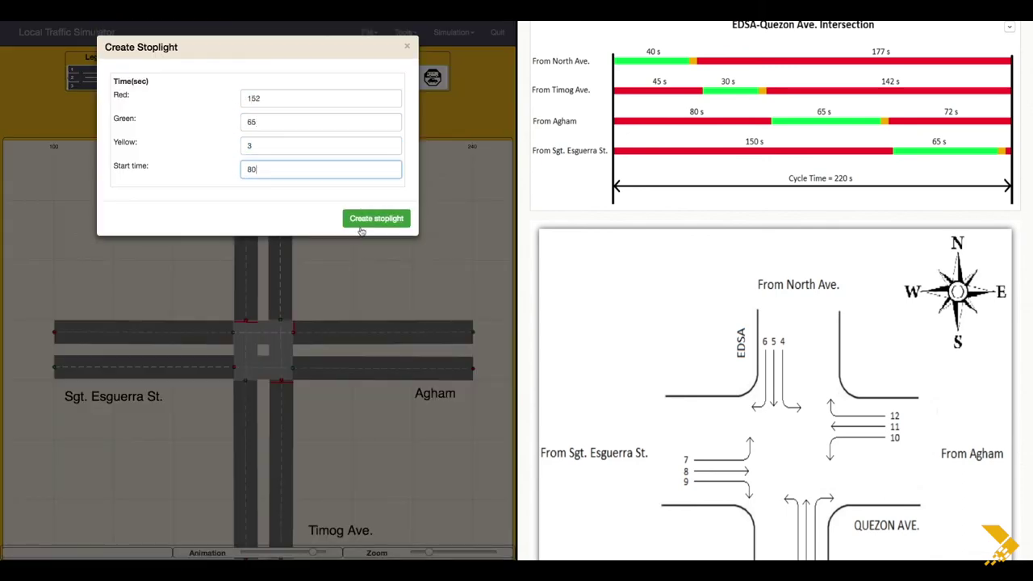
pyautogui.click(376, 218)
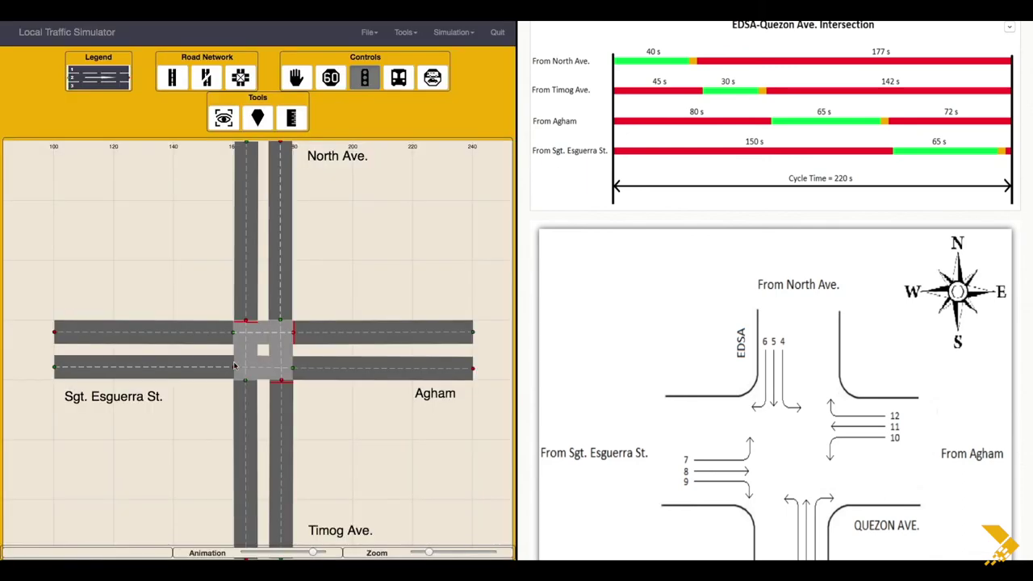
pyautogui.click(234, 367)
pyautogui.press('Tab')
pyautogui.press('Tab')
pyautogui.click(376, 218)
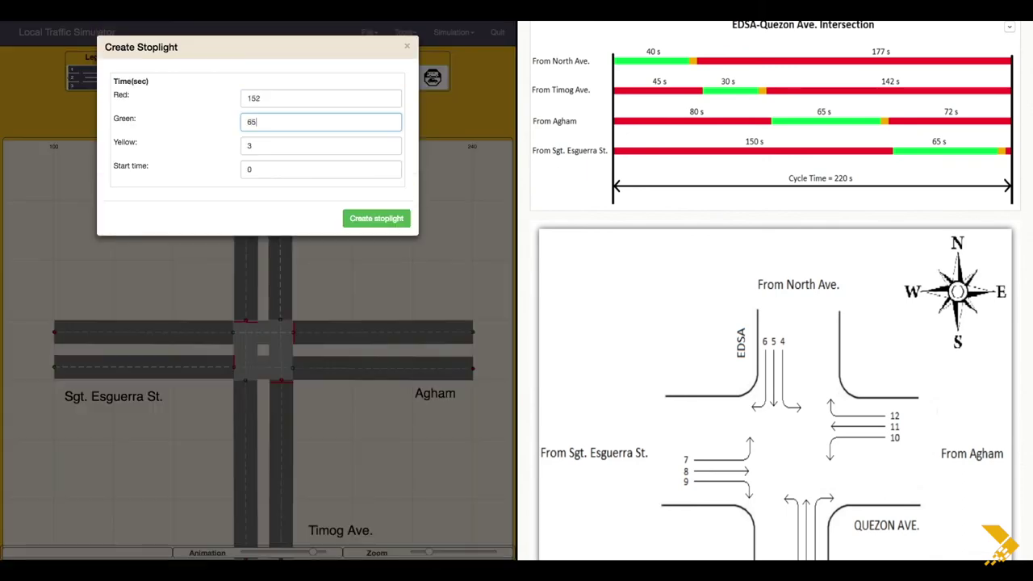
pyautogui.press('Tab')
pyautogui.press('Tab')
pyautogui.click(376, 218)
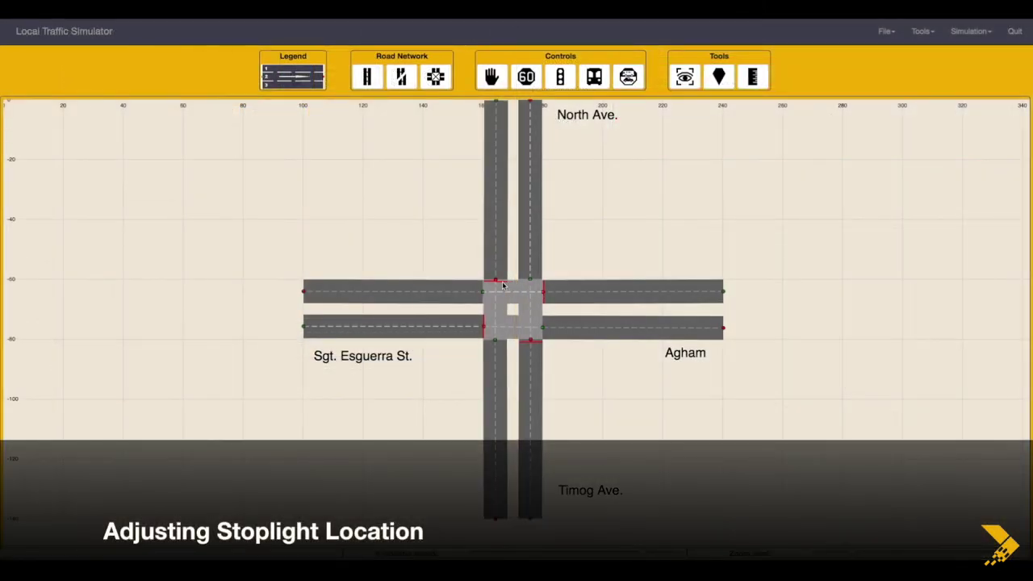
# Nudge the top-left, bottom-right and left-side stoplight markers onto the intersection edges.
pyautogui.moveTo(491, 279)
pyautogui.mouseDown()
pyautogui.moveTo(504, 281)
pyautogui.moveTo(492, 285)
pyautogui.mouseUp()
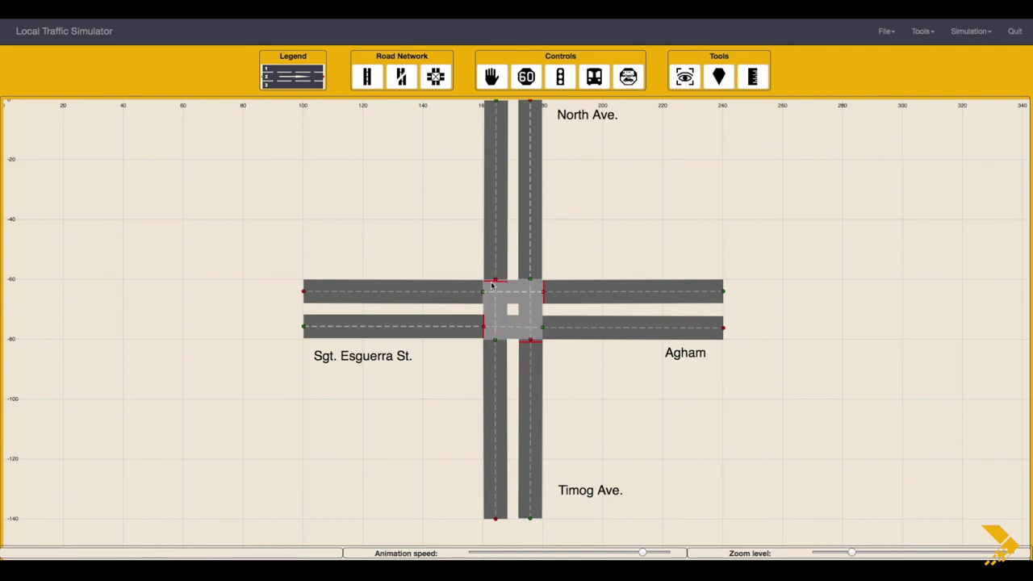
pyautogui.click(492, 283)
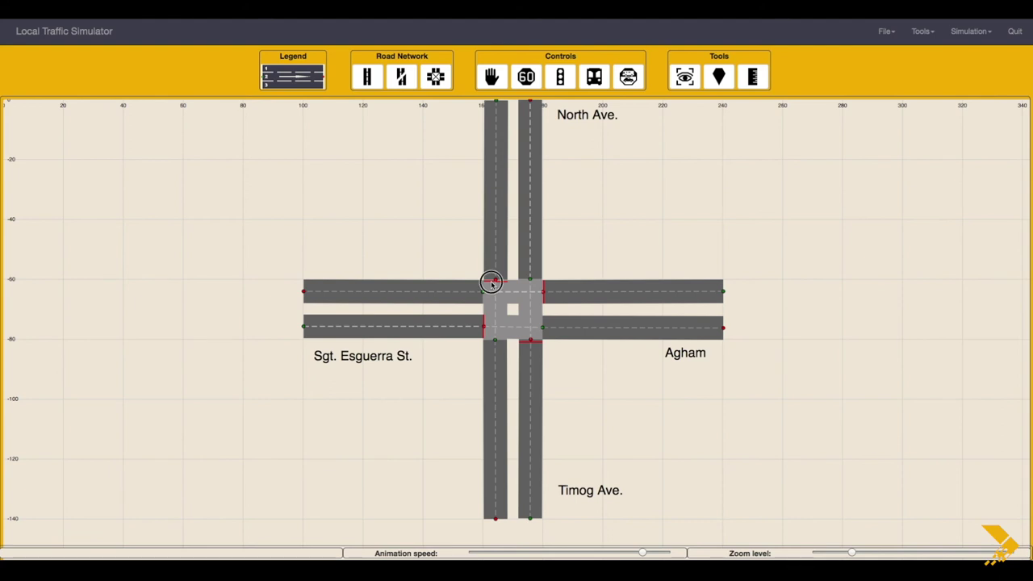
pyautogui.moveTo(492, 282); pyautogui.dragTo(504, 280)
pyautogui.moveTo(538, 342); pyautogui.dragTo(526, 341)
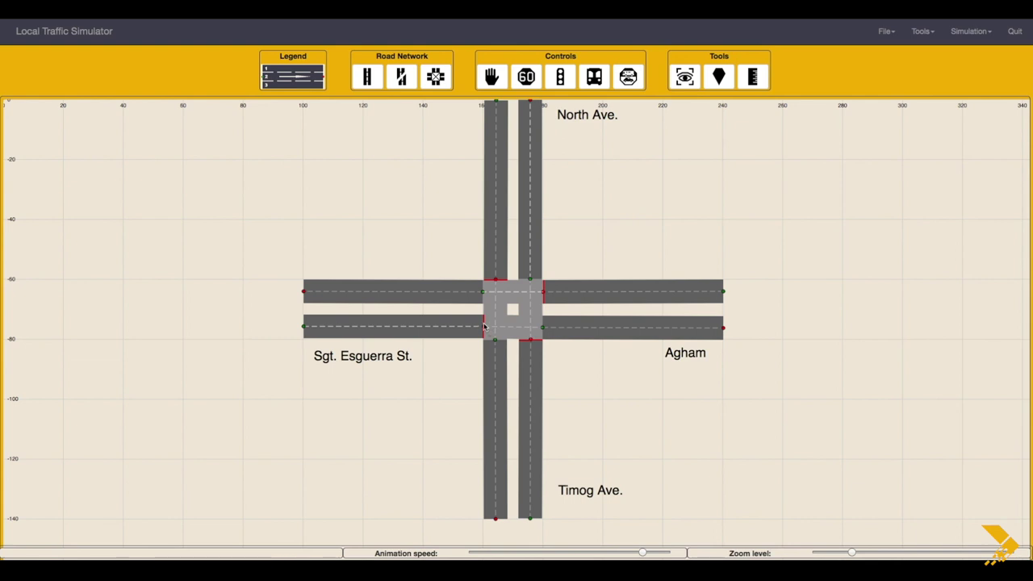
pyautogui.moveTo(486, 326); pyautogui.dragTo(485, 326)
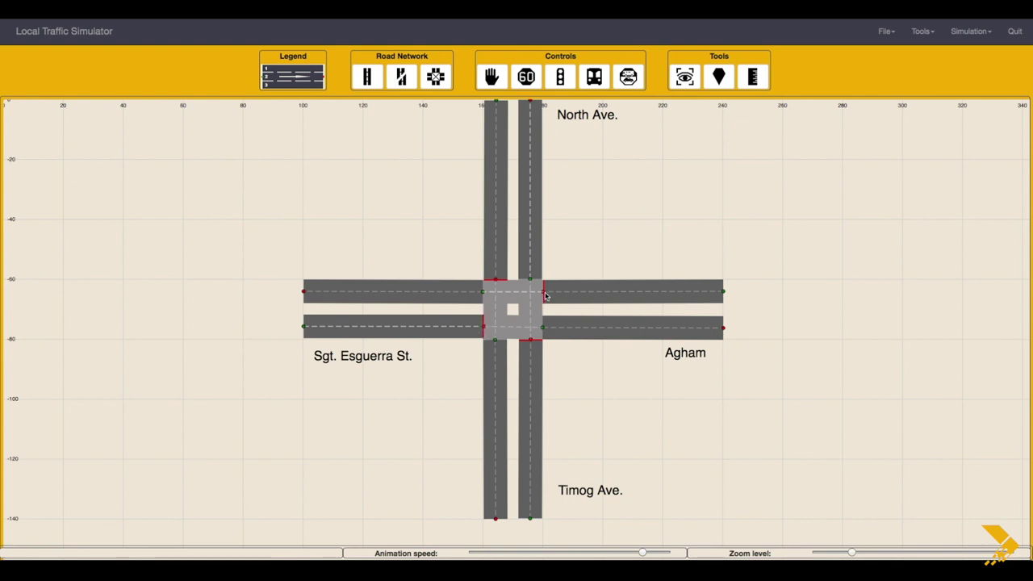